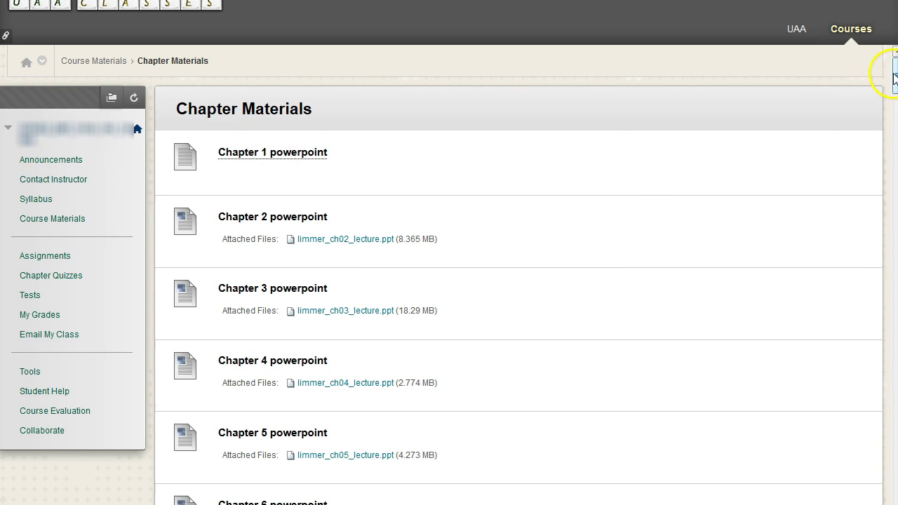
Step: Highlight the Chapter 10 video 2 and skills entries in the course list
{"action": "mouse_move", "coordinate": [895, 73]}
{"action": "left_mouse_down"}
{"action": "mouse_move", "coordinate": [896, 503]}
{"action": "mouse_move", "coordinate": [896, 67]}
{"action": "mouse_move", "coordinate": [895, 230]}
{"action": "mouse_move", "coordinate": [894, 90]}
{"action": "left_mouse_up"}
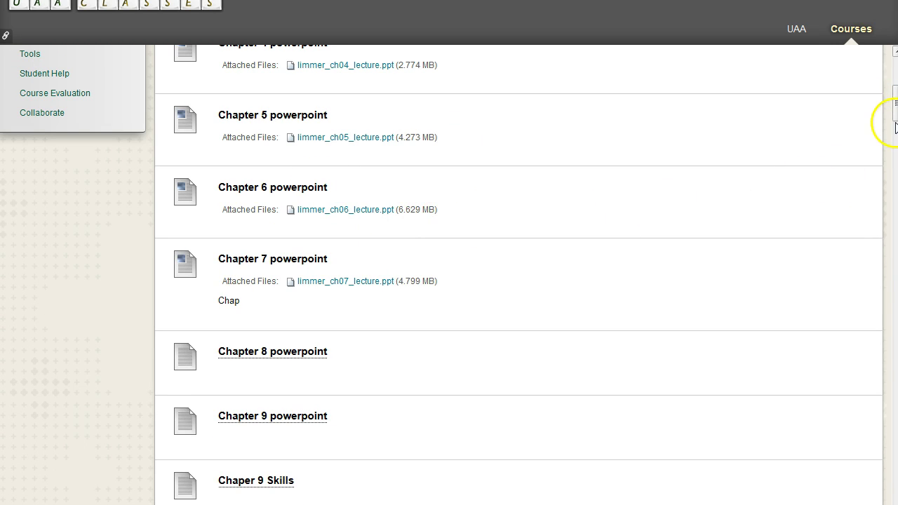
{"action": "left_click_drag", "start_coordinate": [895, 111], "coordinate": [893, 146]}
{"action": "left_click_drag", "start_coordinate": [311, 236], "coordinate": [161, 178]}
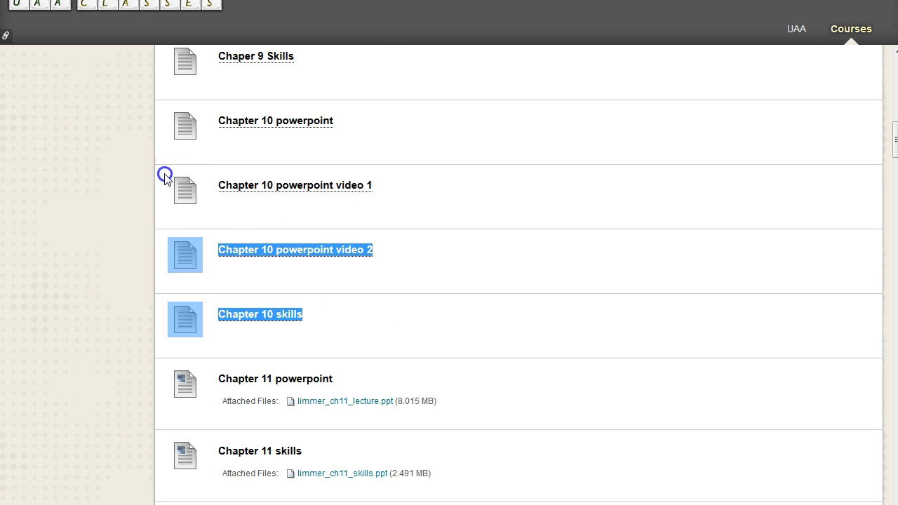
{"action": "left_click", "coordinate": [640, 234]}
Step: Scroll down and highlight the Chapter 14 videos and skills entries and their title
{"action": "scroll", "coordinate": [646, 236], "scroll_direction": "down", "scroll_amount": 3}
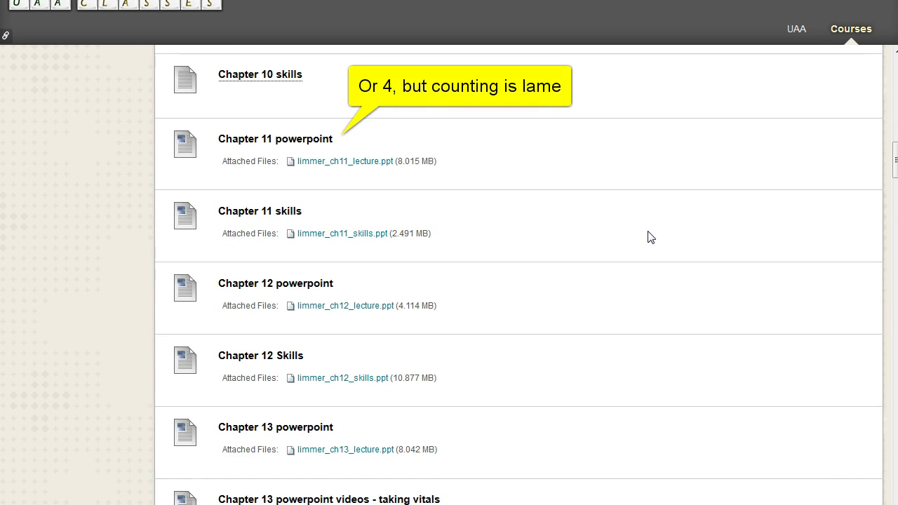
{"action": "scroll", "coordinate": [652, 237], "scroll_direction": "down", "scroll_amount": 5}
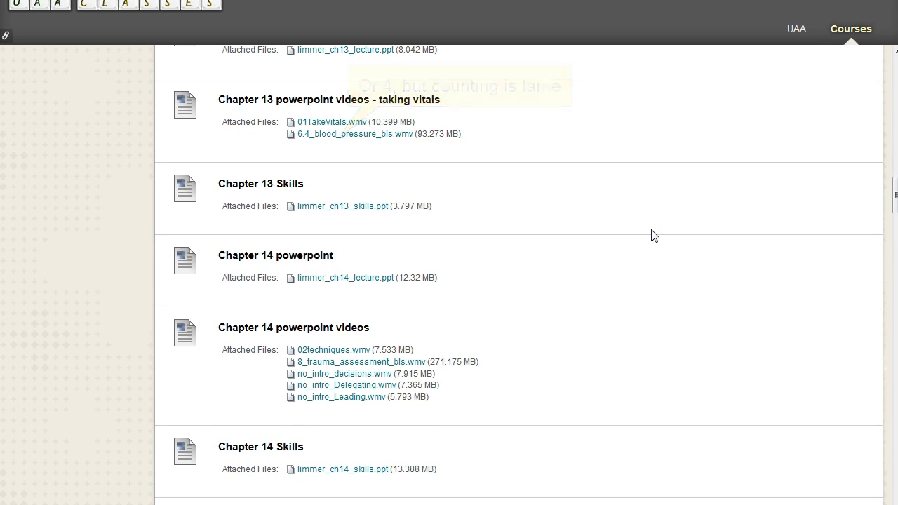
{"action": "scroll", "coordinate": [654, 236], "scroll_direction": "down", "scroll_amount": 1}
{"action": "scroll", "coordinate": [657, 234], "scroll_direction": "up", "scroll_amount": 1}
{"action": "scroll", "coordinate": [655, 233], "scroll_direction": "down", "scroll_amount": 1}
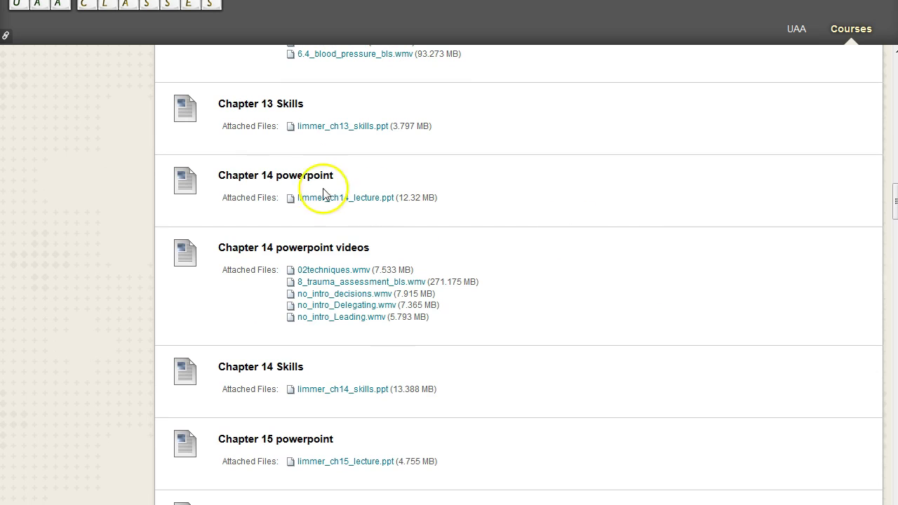
{"action": "left_click_drag", "start_coordinate": [218, 181], "coordinate": [488, 400]}
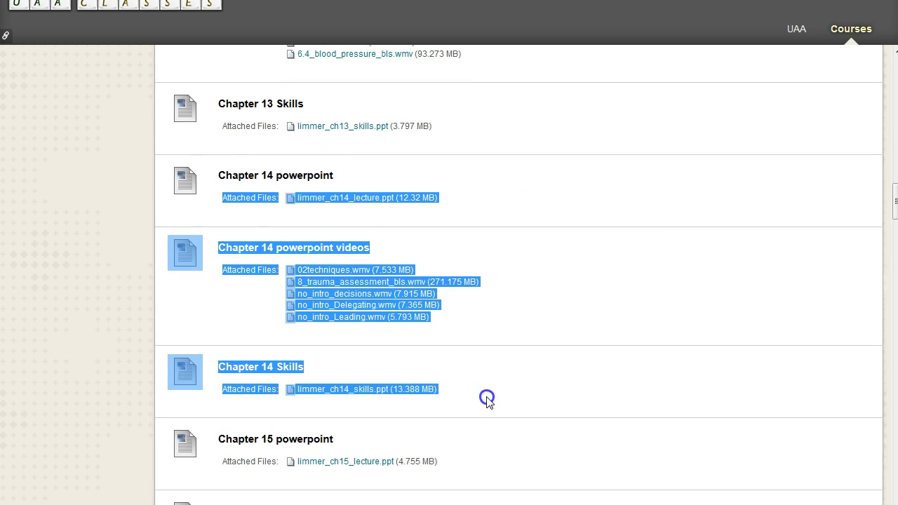
{"action": "left_click", "coordinate": [488, 398]}
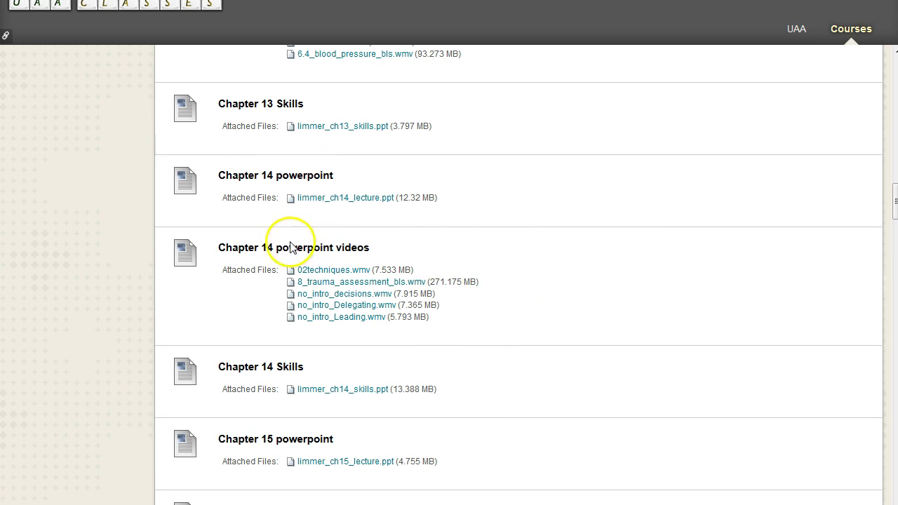
{"action": "left_click_drag", "start_coordinate": [239, 247], "coordinate": [389, 258]}
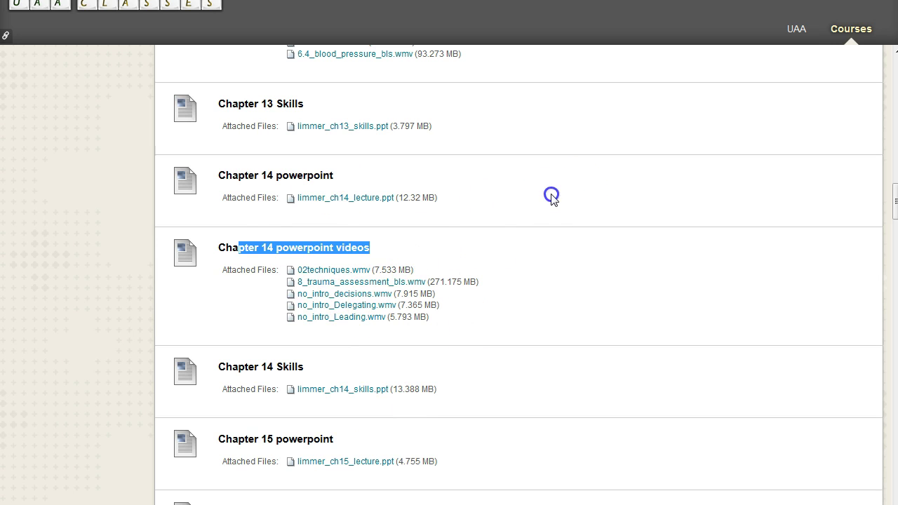
{"action": "left_click", "coordinate": [552, 197]}
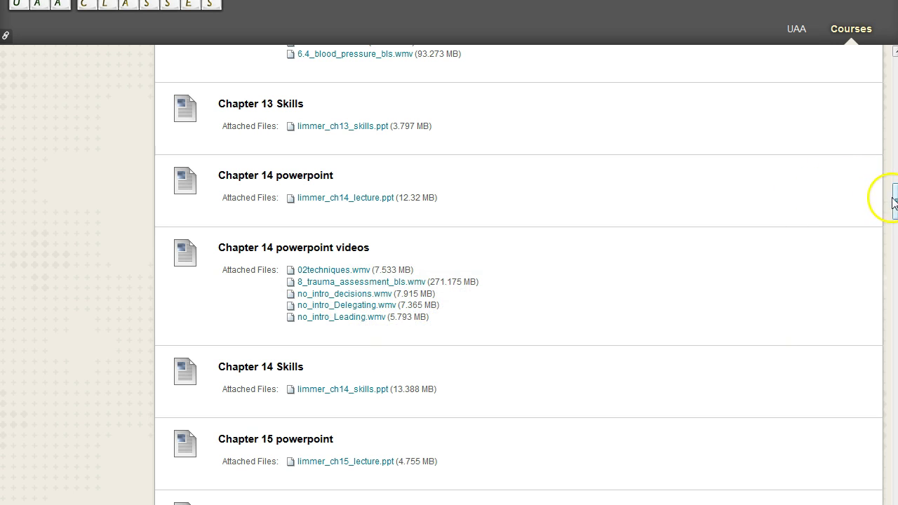
{"action": "left_click_drag", "start_coordinate": [896, 197], "coordinate": [896, 71]}
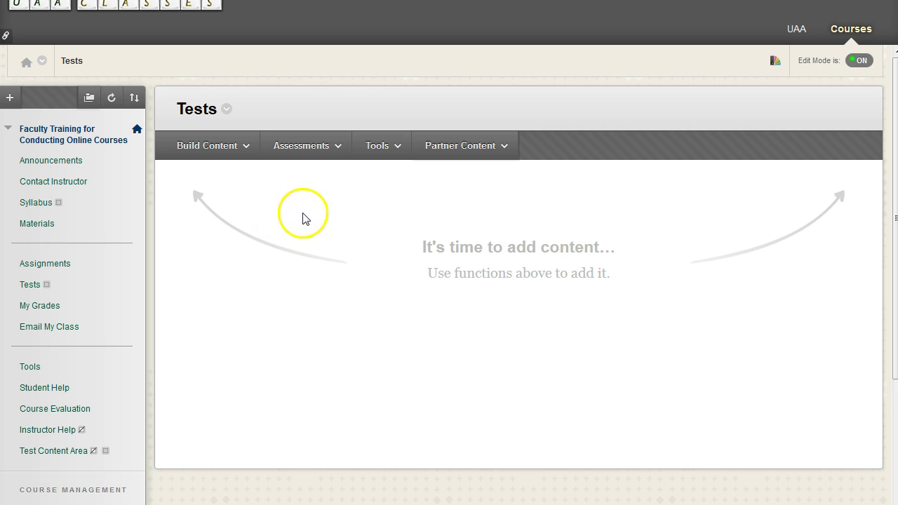
Step: Choose Content Folder from the Tests area's Build Content menu
{"action": "mouse_move", "coordinate": [36, 232]}
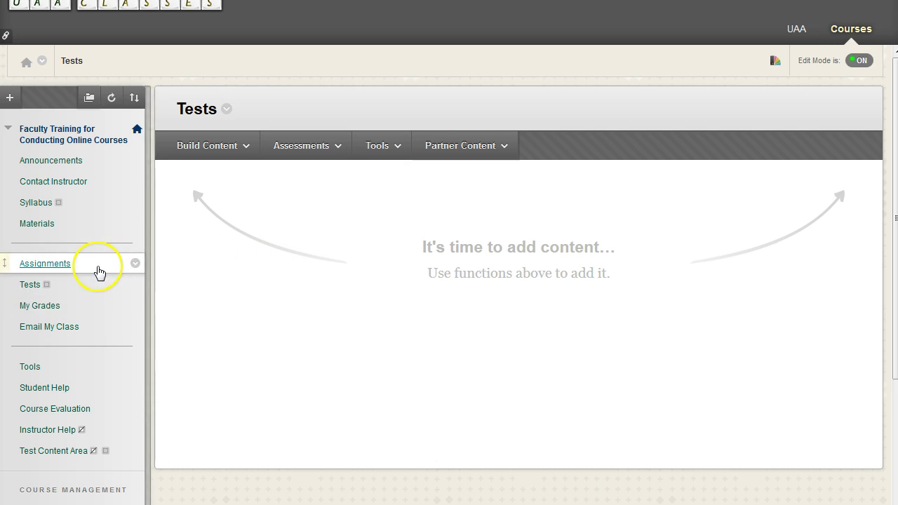
{"action": "left_click", "coordinate": [218, 148]}
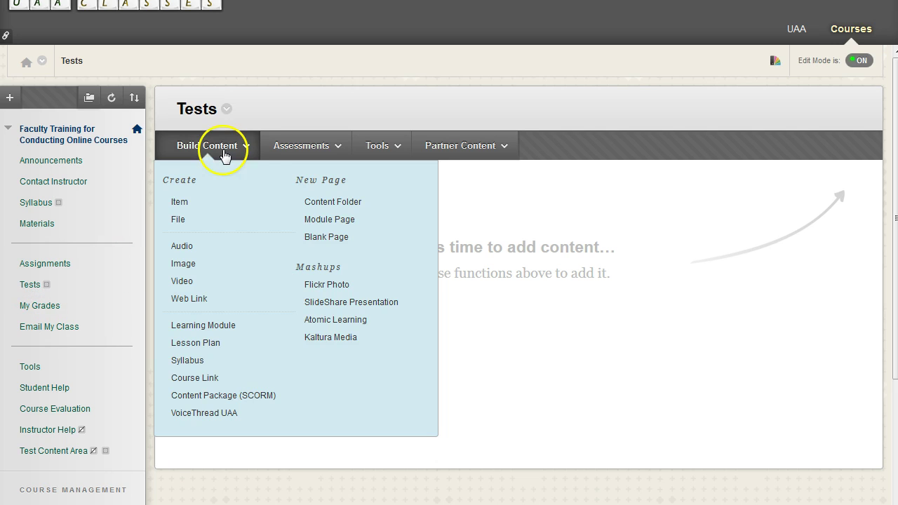
{"action": "left_click", "coordinate": [358, 206]}
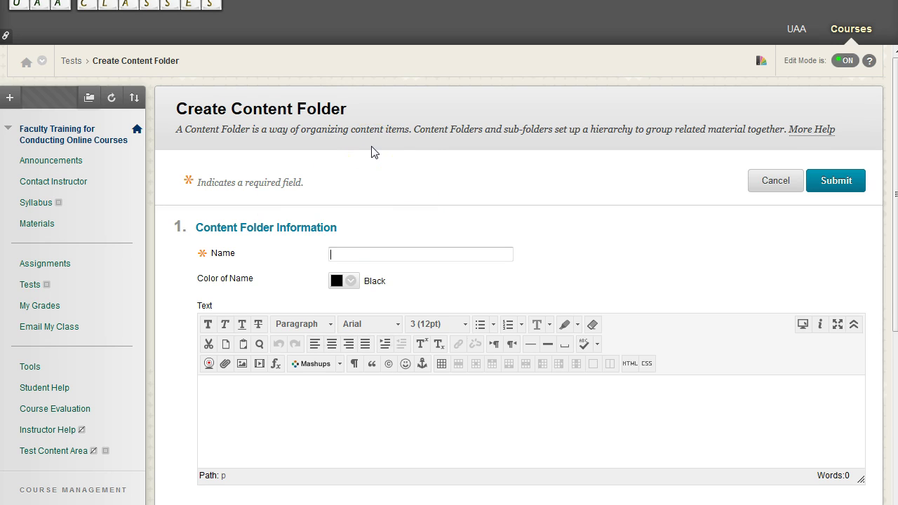
Step: Name the folder Test Folder and give it the description 'sdfsdfsf'
{"action": "scroll", "coordinate": [374, 153], "scroll_direction": "down", "scroll_amount": 1}
{"action": "type", "text": "Test Folder"}
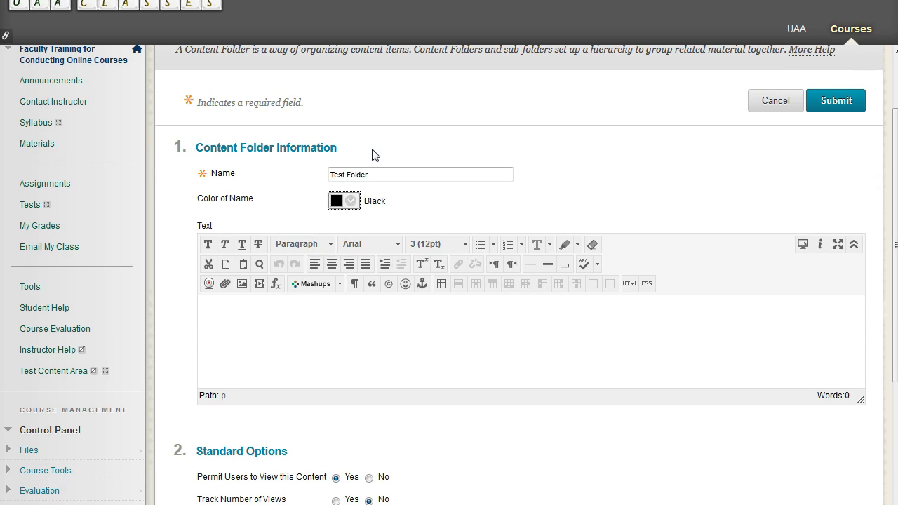
{"action": "left_click", "coordinate": [398, 301]}
{"action": "type", "text": "sdfsdfsf"}
Step: Set Track Number of Views to Yes and submit the new folder
{"action": "scroll", "coordinate": [417, 343], "scroll_direction": "down", "scroll_amount": 2}
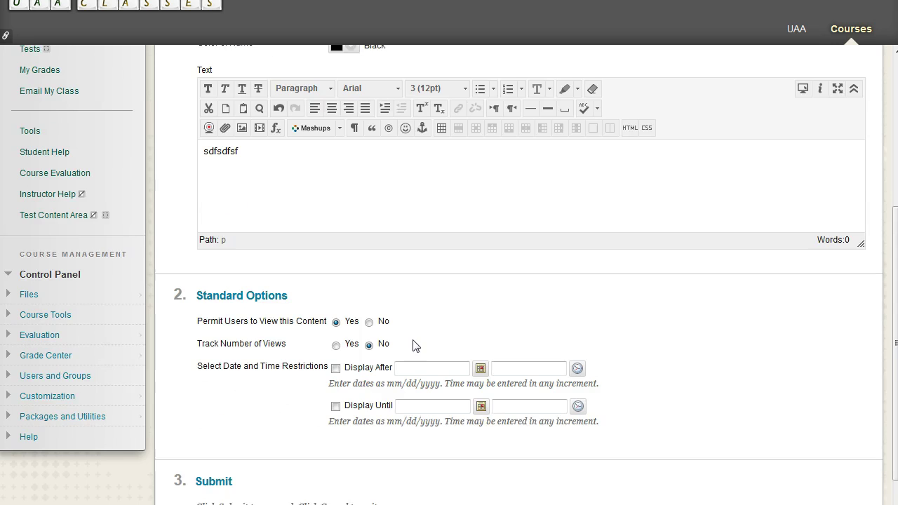
{"action": "scroll", "coordinate": [558, 305], "scroll_direction": "up", "scroll_amount": 1}
{"action": "scroll", "coordinate": [664, 261], "scroll_direction": "up", "scroll_amount": 1}
{"action": "scroll", "coordinate": [664, 260], "scroll_direction": "down", "scroll_amount": 3}
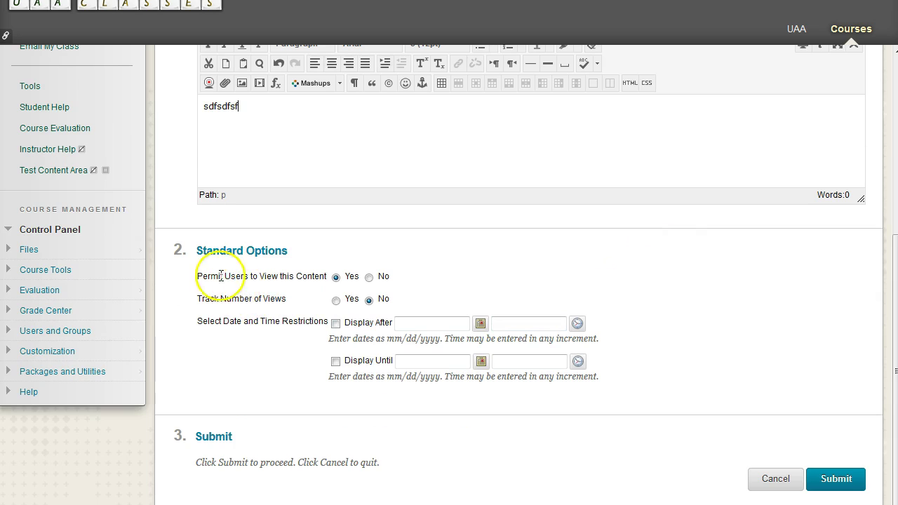
{"action": "left_click_drag", "start_coordinate": [211, 276], "coordinate": [469, 277]}
{"action": "left_click", "coordinate": [470, 278]}
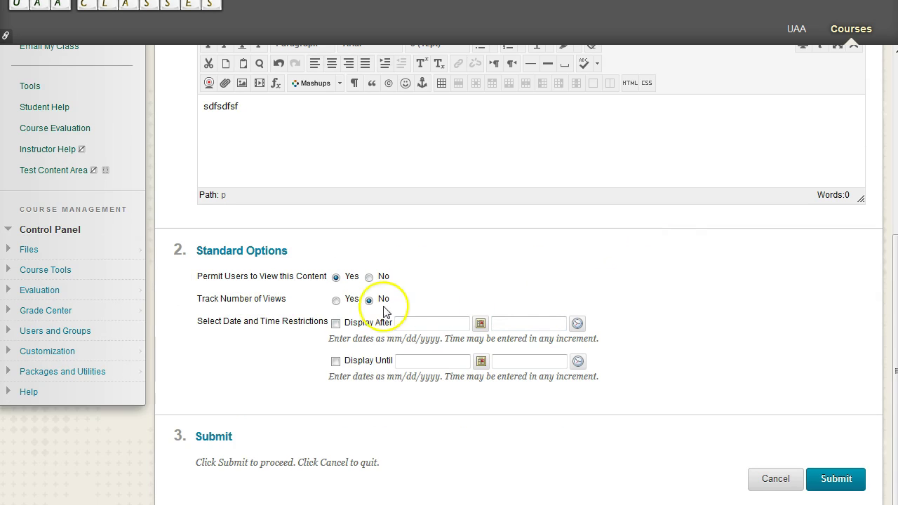
{"action": "left_click", "coordinate": [336, 300]}
{"action": "left_click_drag", "start_coordinate": [262, 321], "coordinate": [329, 321]}
{"action": "left_click", "coordinate": [495, 278]}
{"action": "left_click", "coordinate": [835, 480]}
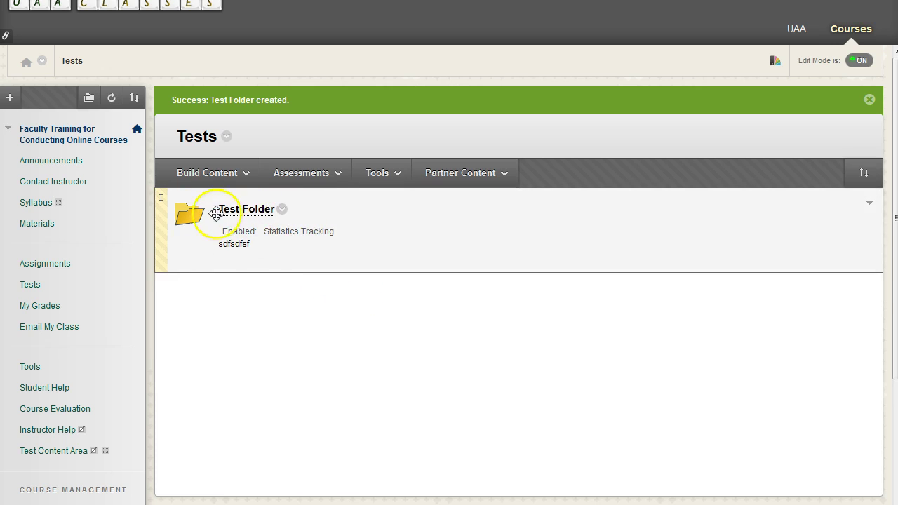
Step: Look inside Test Folder, then return to the Tests area
{"action": "left_click", "coordinate": [281, 210]}
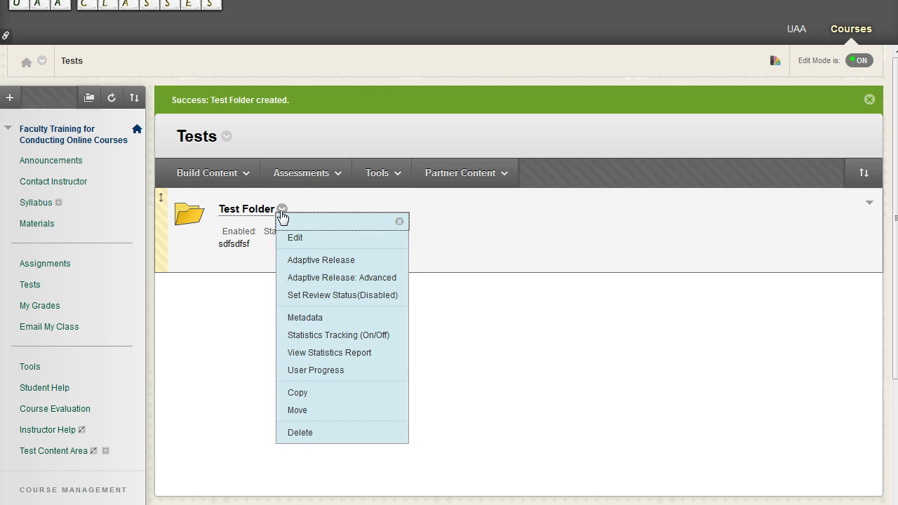
{"action": "left_click", "coordinate": [281, 212]}
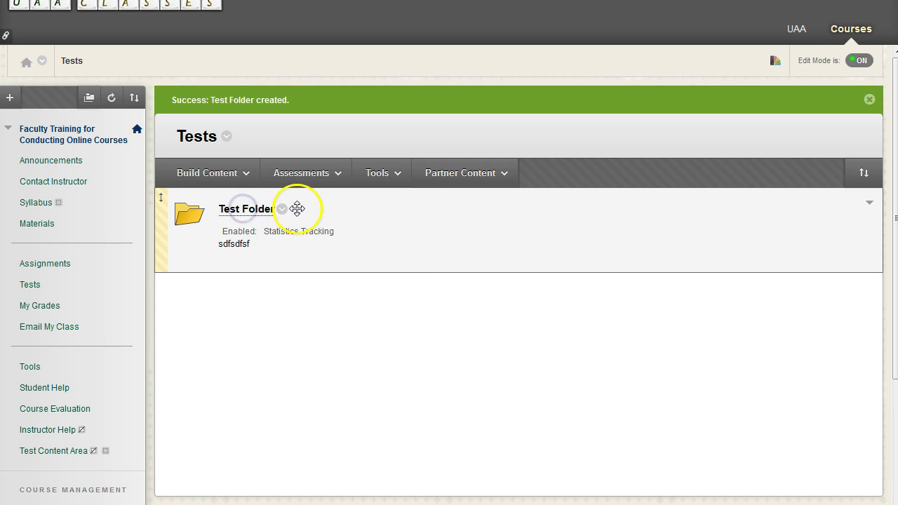
{"action": "left_click", "coordinate": [261, 208]}
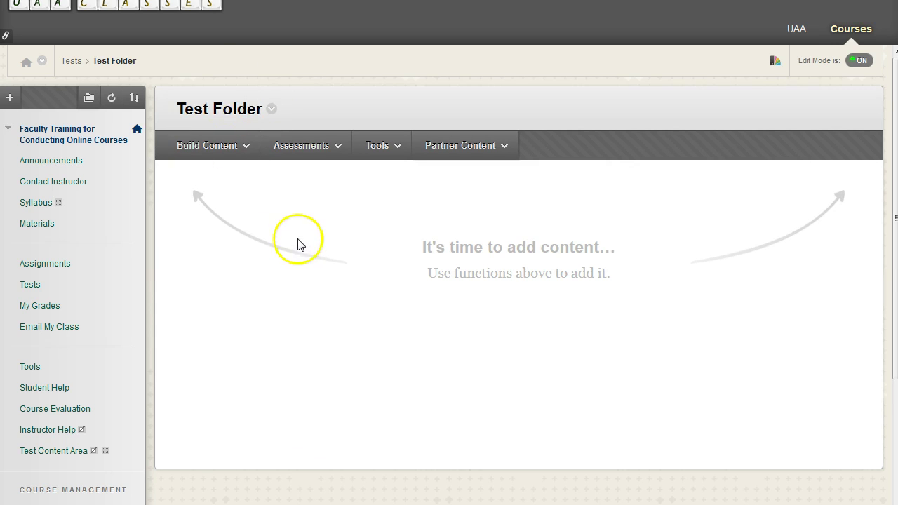
{"action": "key", "text": "alt+Left"}
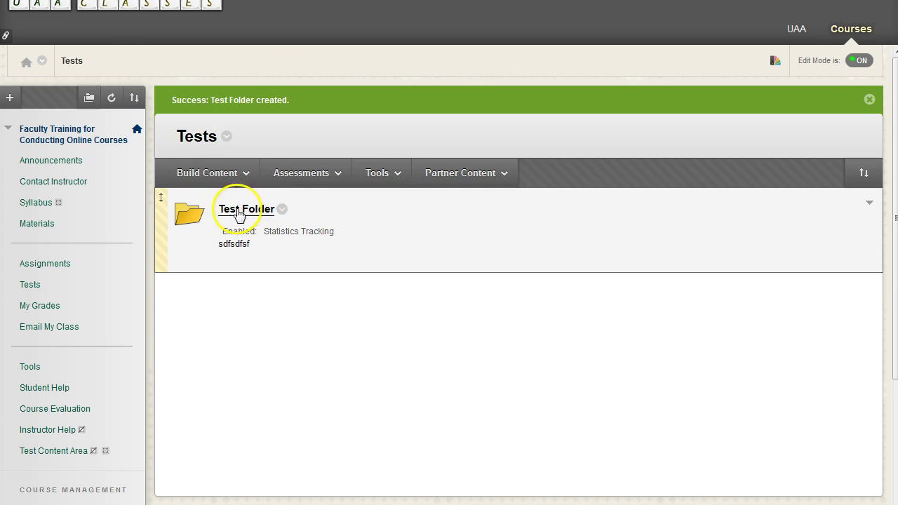
Step: Edit Test Folder, set Permit Users to View this Content to No, and submit
{"action": "left_click", "coordinate": [282, 209]}
{"action": "left_click", "coordinate": [297, 239]}
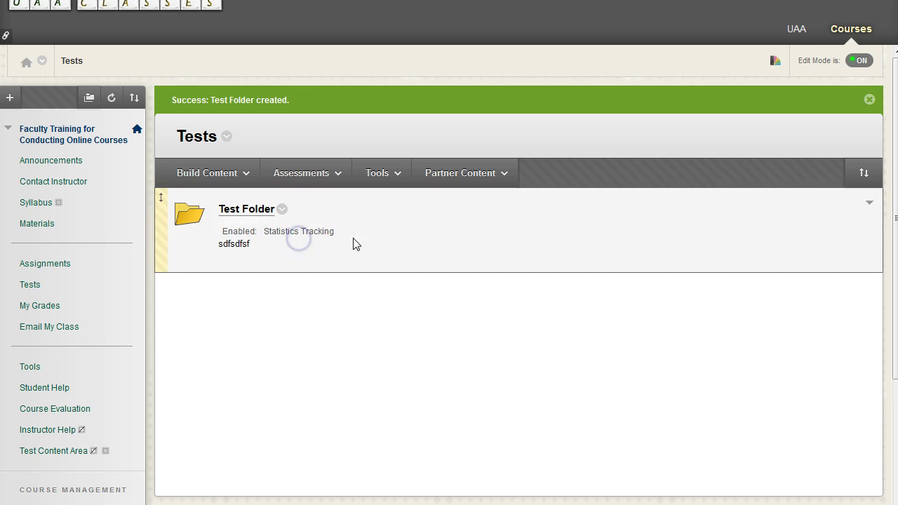
{"action": "scroll", "coordinate": [517, 269], "scroll_direction": "down", "scroll_amount": 10}
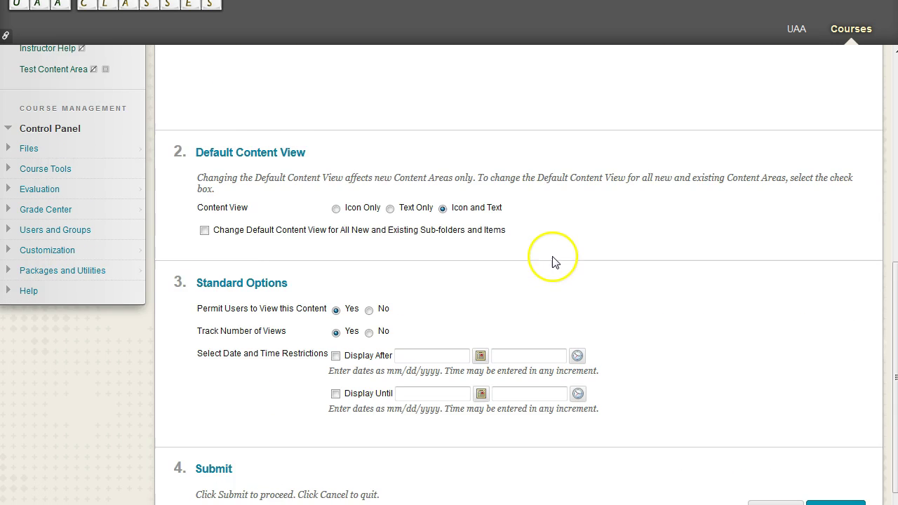
{"action": "left_click_drag", "start_coordinate": [208, 276], "coordinate": [370, 278]}
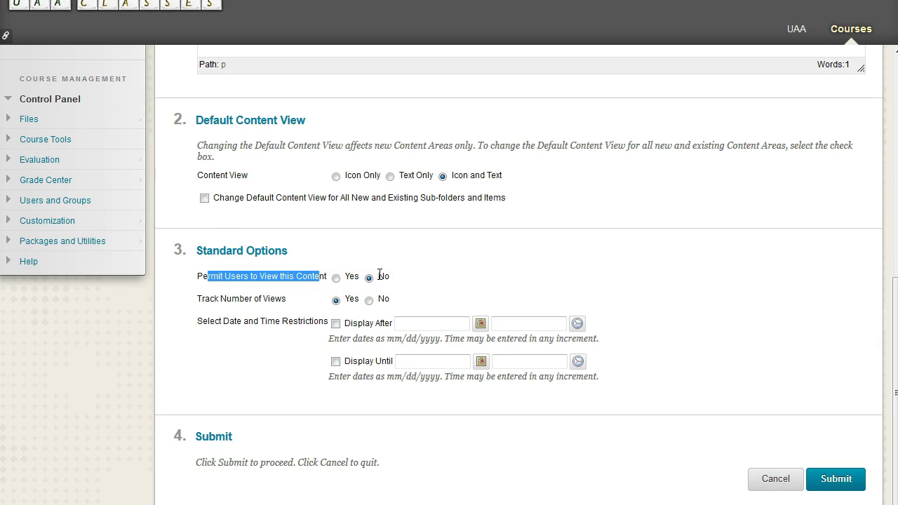
{"action": "left_click", "coordinate": [414, 278]}
{"action": "left_click", "coordinate": [837, 479]}
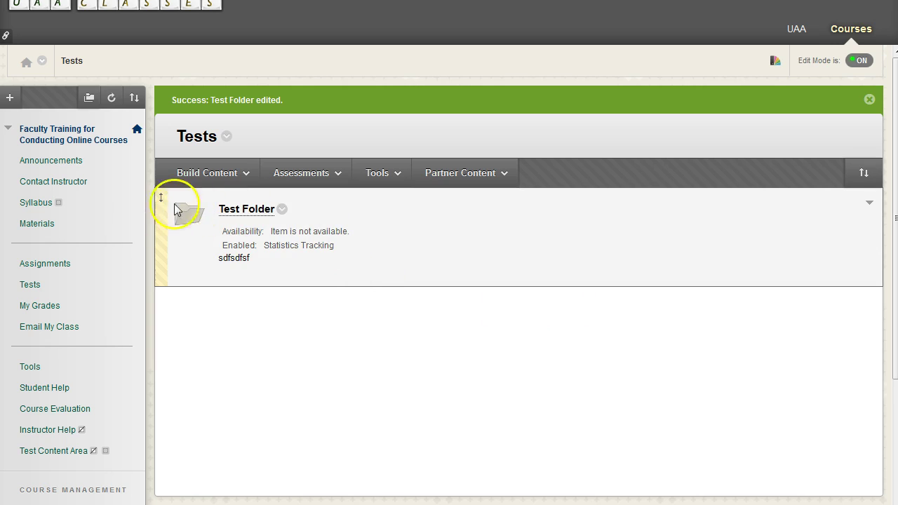
Step: Highlight Test Folder's 'Item is not available' status in the Tests list
{"action": "left_click_drag", "start_coordinate": [315, 232], "coordinate": [351, 231]}
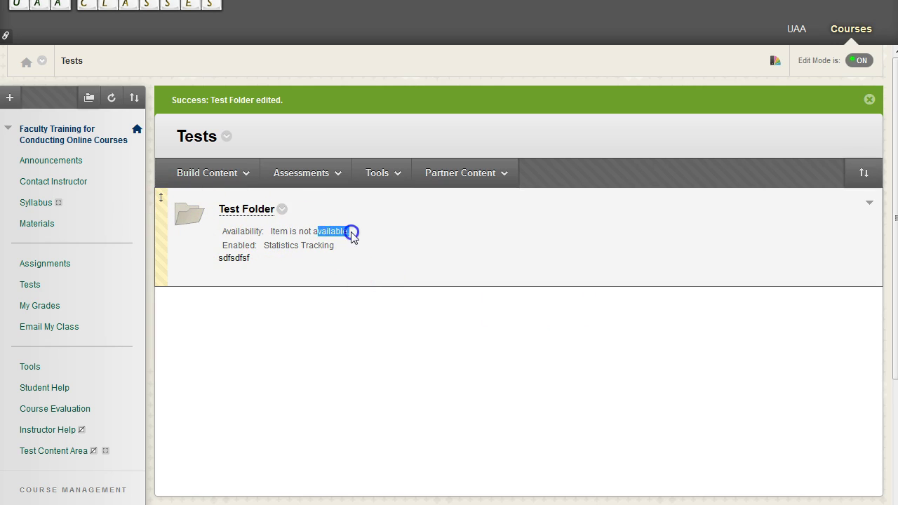
{"action": "left_click", "coordinate": [351, 232]}
{"action": "triple_click", "coordinate": [304, 233]}
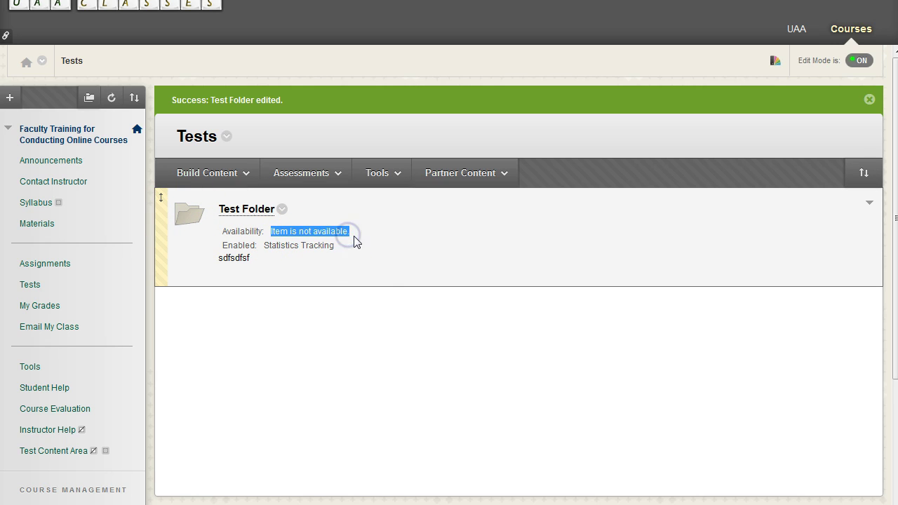
{"action": "left_click", "coordinate": [355, 239]}
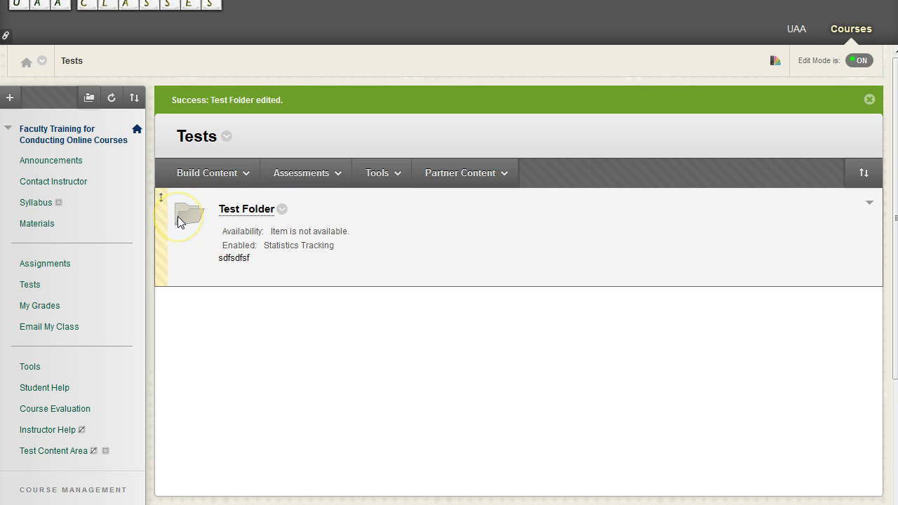
Step: Edit Test Folder and set Permit Users to View this Content back to Yes
{"action": "left_click", "coordinate": [282, 209]}
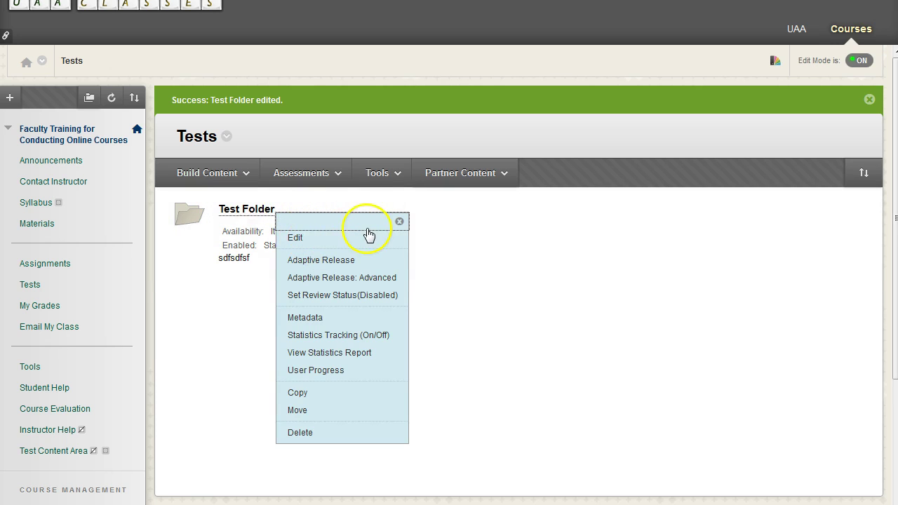
{"action": "left_click", "coordinate": [289, 197]}
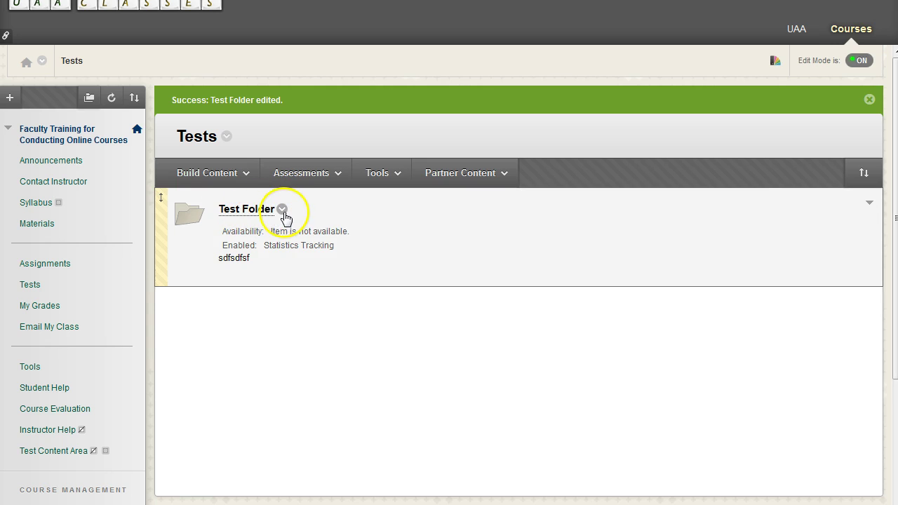
{"action": "left_click", "coordinate": [282, 211]}
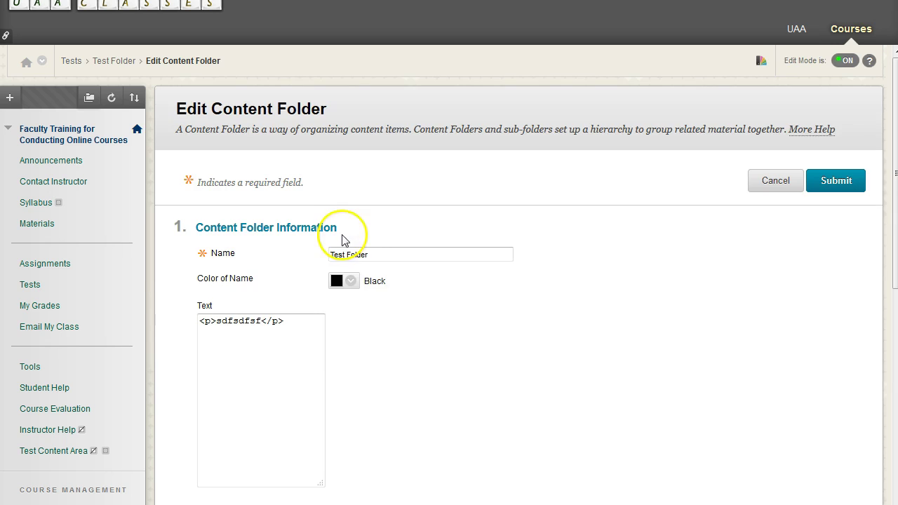
{"action": "scroll", "coordinate": [645, 309], "scroll_direction": "down", "scroll_amount": 6}
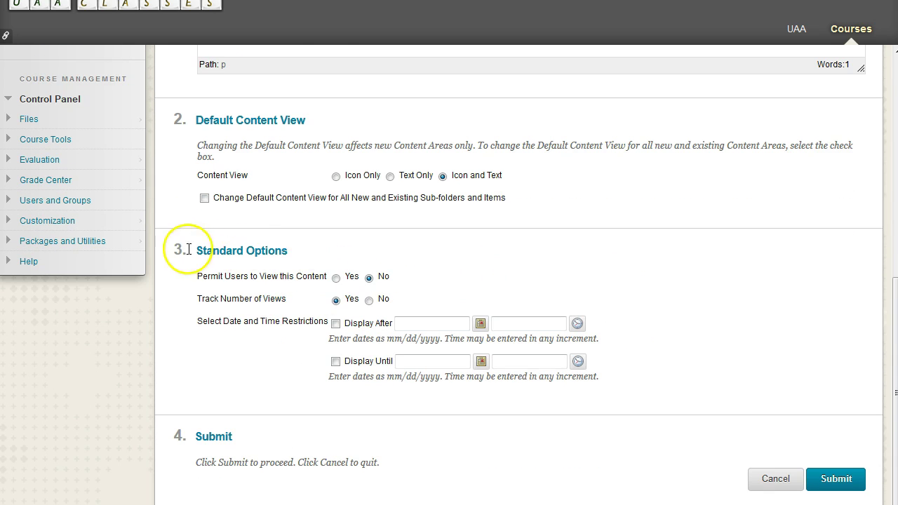
{"action": "left_click_drag", "start_coordinate": [177, 248], "coordinate": [421, 331]}
{"action": "left_click", "coordinate": [421, 330]}
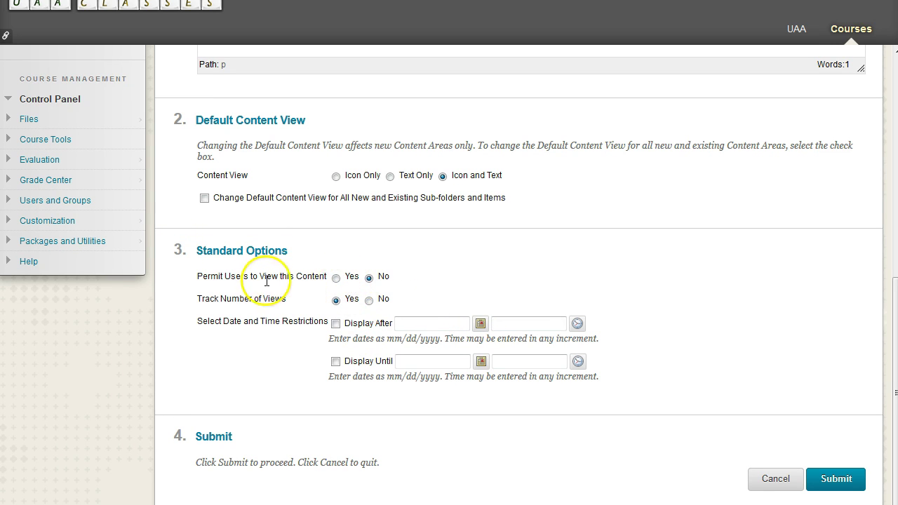
{"action": "left_click_drag", "start_coordinate": [261, 277], "coordinate": [336, 278]}
{"action": "left_click", "coordinate": [336, 278]}
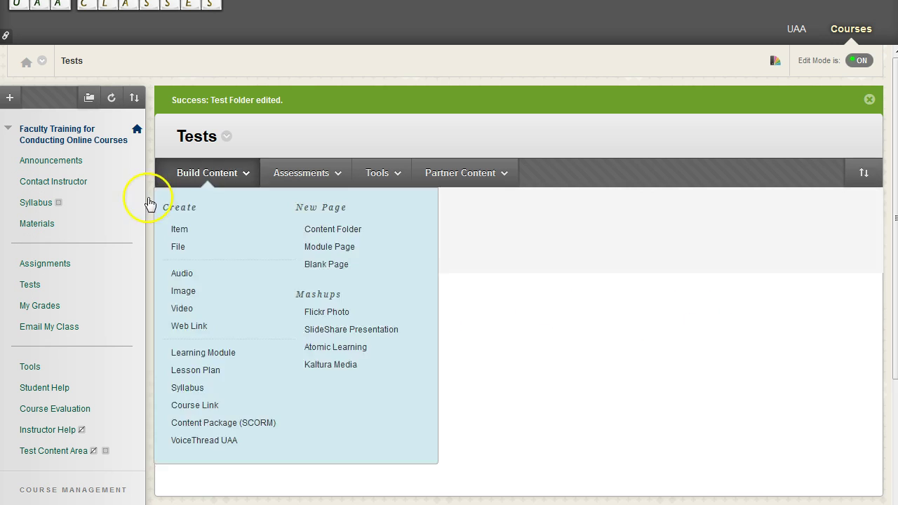
Step: Open Test Folder, then show and dismiss the Build Content list without adding anything
{"action": "mouse_move", "coordinate": [275, 225]}
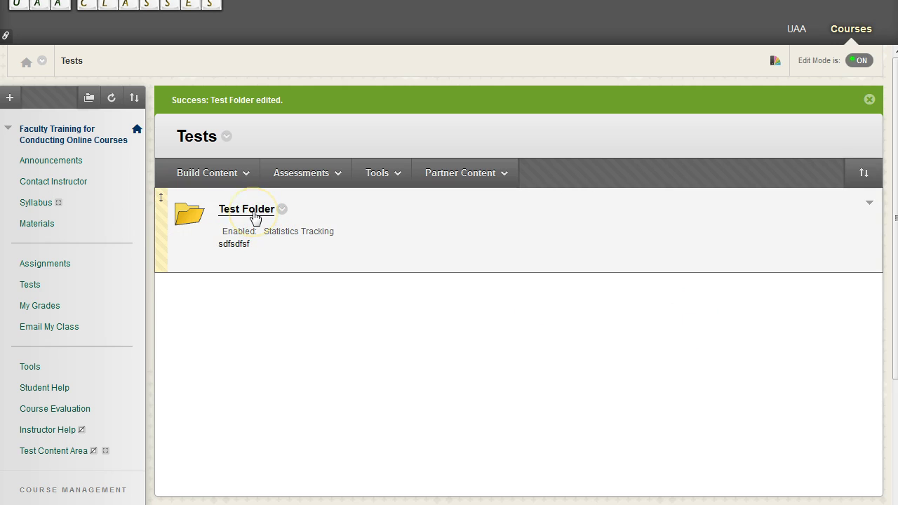
{"action": "left_click", "coordinate": [253, 210]}
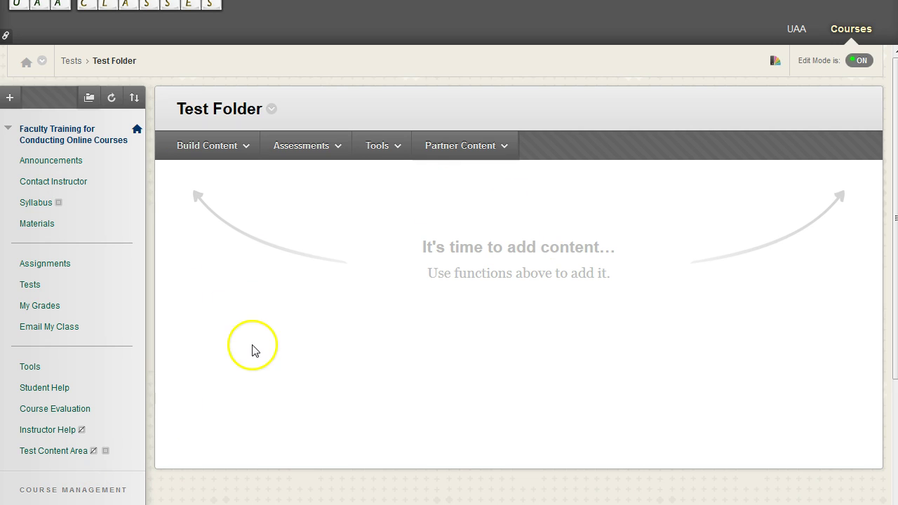
{"action": "left_click", "coordinate": [245, 146]}
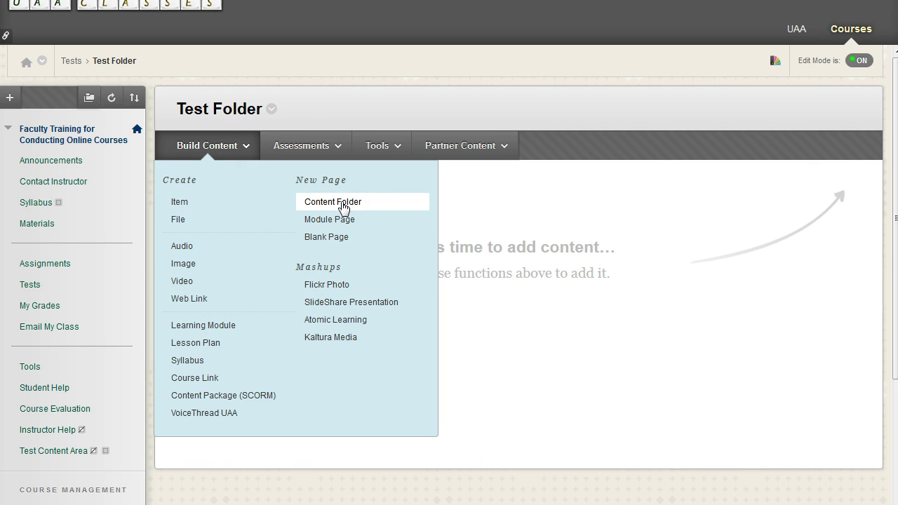
{"action": "left_click", "coordinate": [322, 116]}
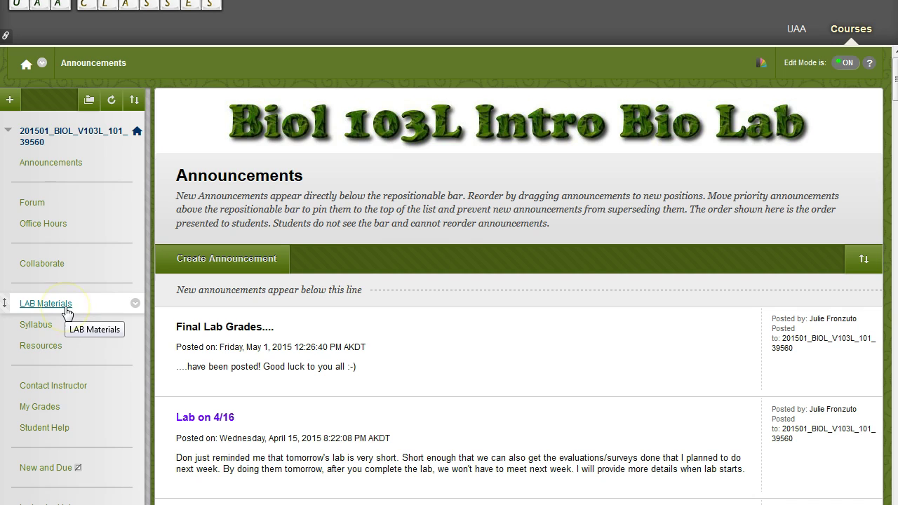
Step: In LAB Materials, browse the weekly folders and drag Week 13 above Week 14
{"action": "left_click", "coordinate": [68, 307]}
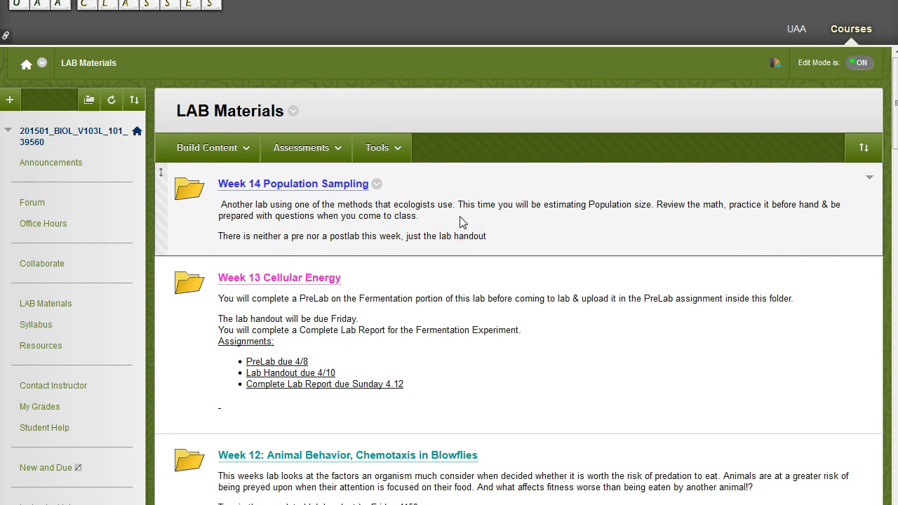
{"action": "scroll", "coordinate": [460, 221], "scroll_direction": "down", "scroll_amount": 2}
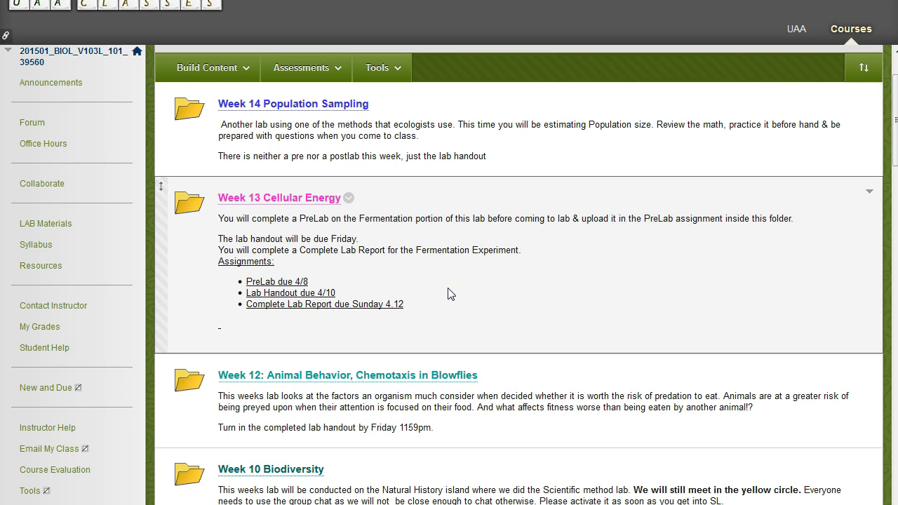
{"action": "scroll", "coordinate": [450, 294], "scroll_direction": "up", "scroll_amount": 2}
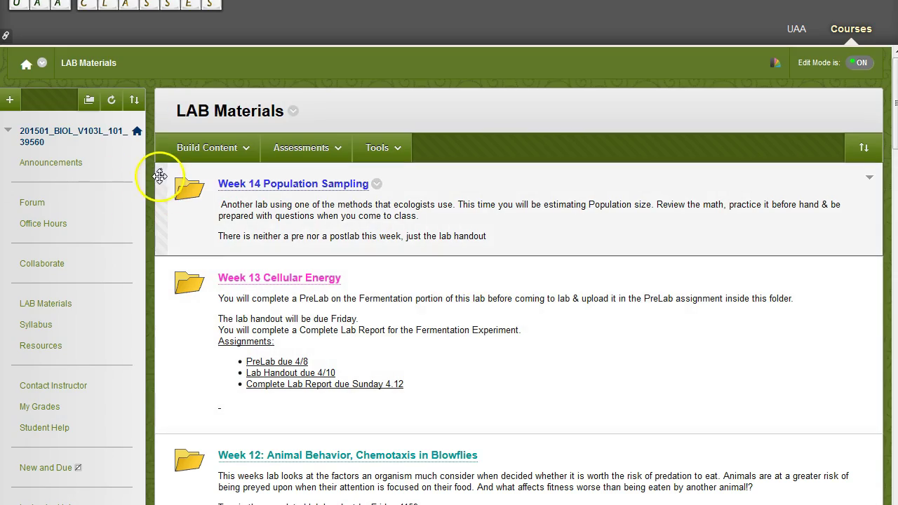
{"action": "scroll", "coordinate": [337, 281], "scroll_direction": "down", "scroll_amount": 4}
{"action": "scroll", "coordinate": [344, 288], "scroll_direction": "down", "scroll_amount": 10}
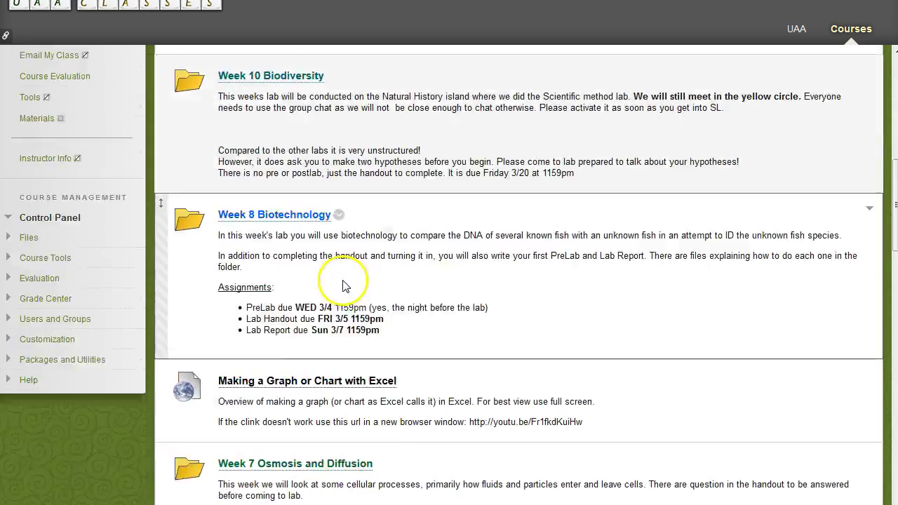
{"action": "scroll", "coordinate": [402, 346], "scroll_direction": "up", "scroll_amount": 4}
{"action": "scroll", "coordinate": [402, 346], "scroll_direction": "up", "scroll_amount": 11}
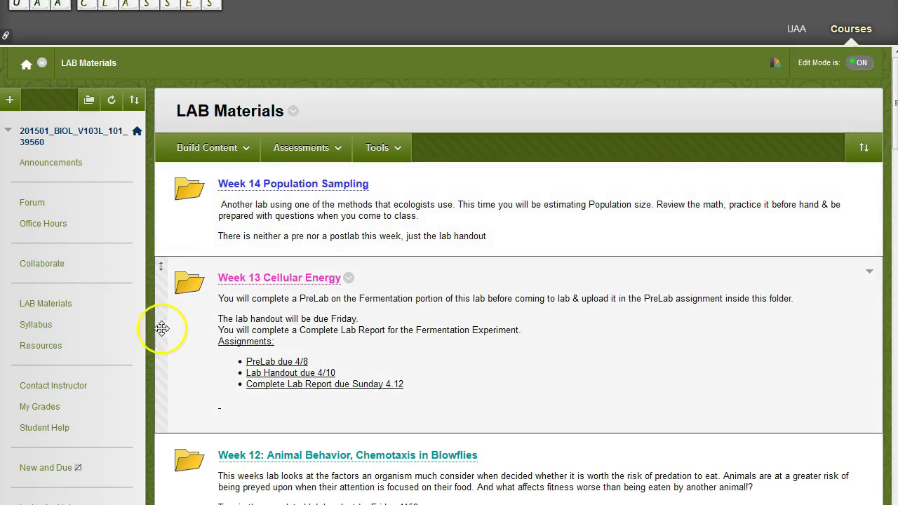
{"action": "left_click_drag", "start_coordinate": [161, 331], "coordinate": [166, 214]}
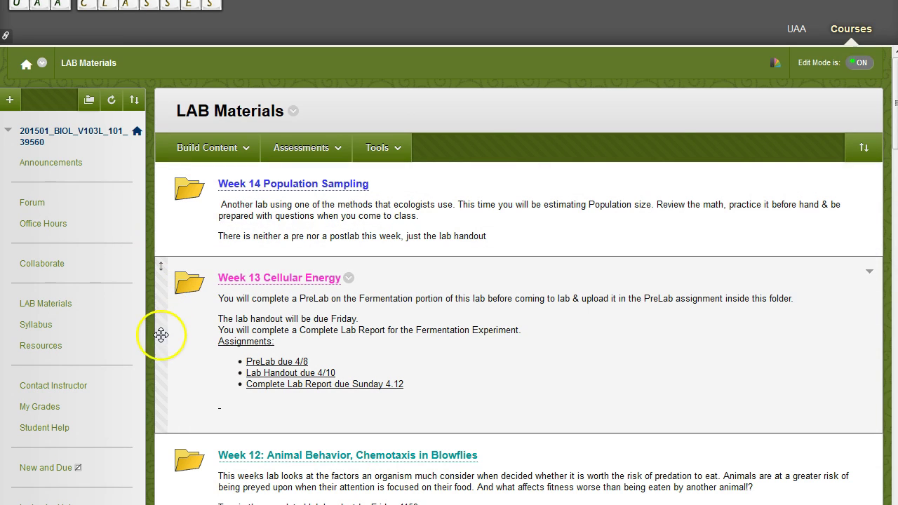
{"action": "left_click_drag", "start_coordinate": [161, 348], "coordinate": [160, 236]}
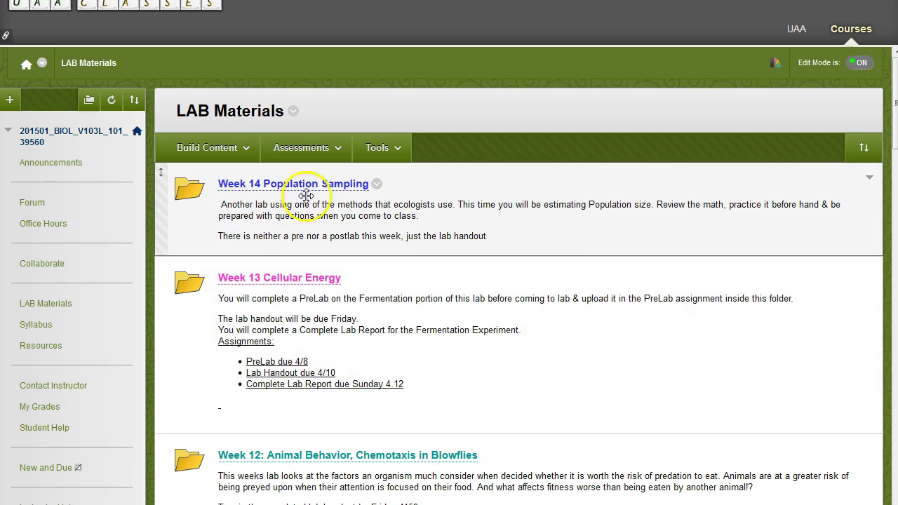